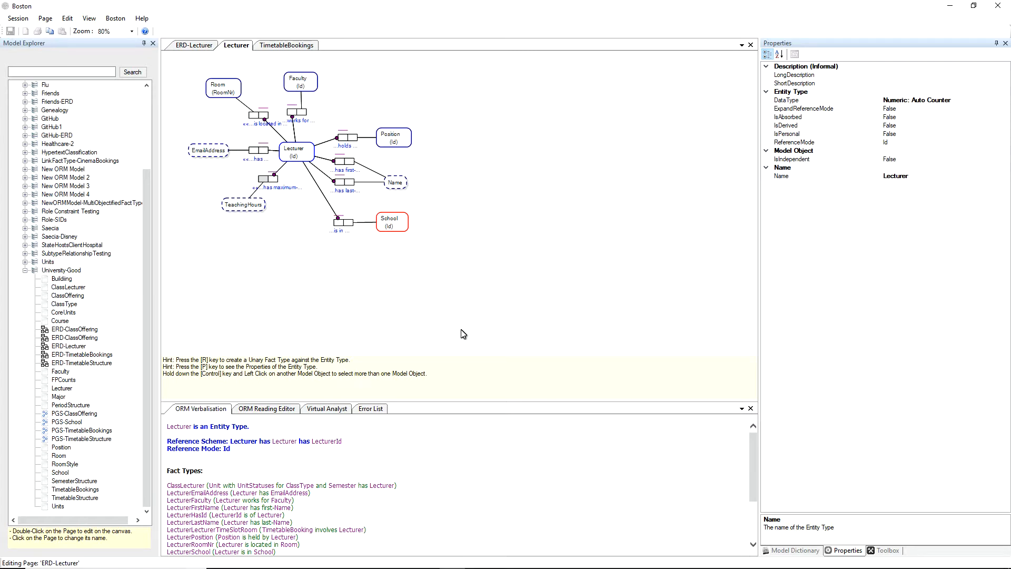
- Inspect the model errors reported for the School entity type on the Lecturer page
{"action": "left_click", "coordinate": [303, 237]}
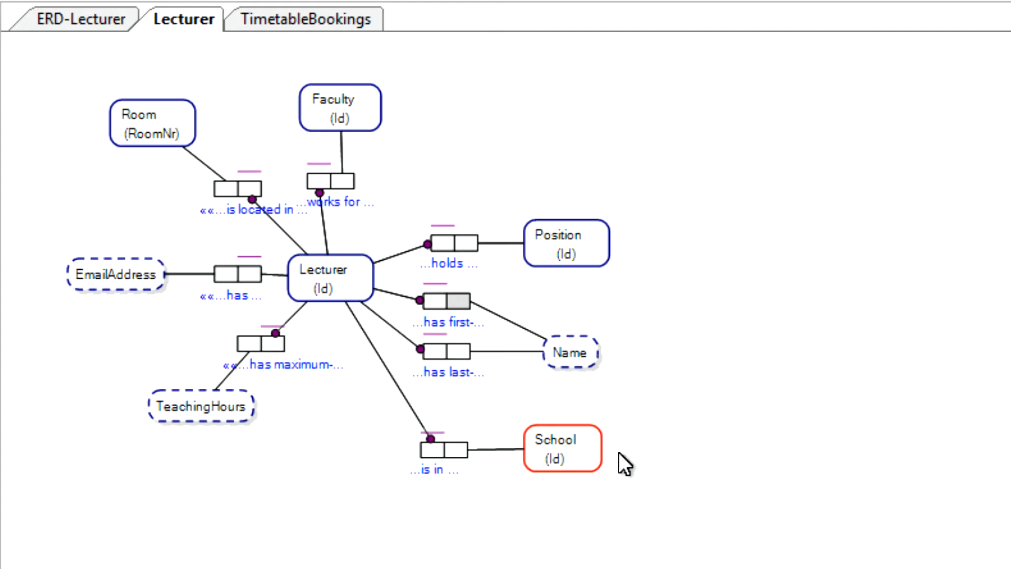
{"action": "left_click", "coordinate": [586, 444]}
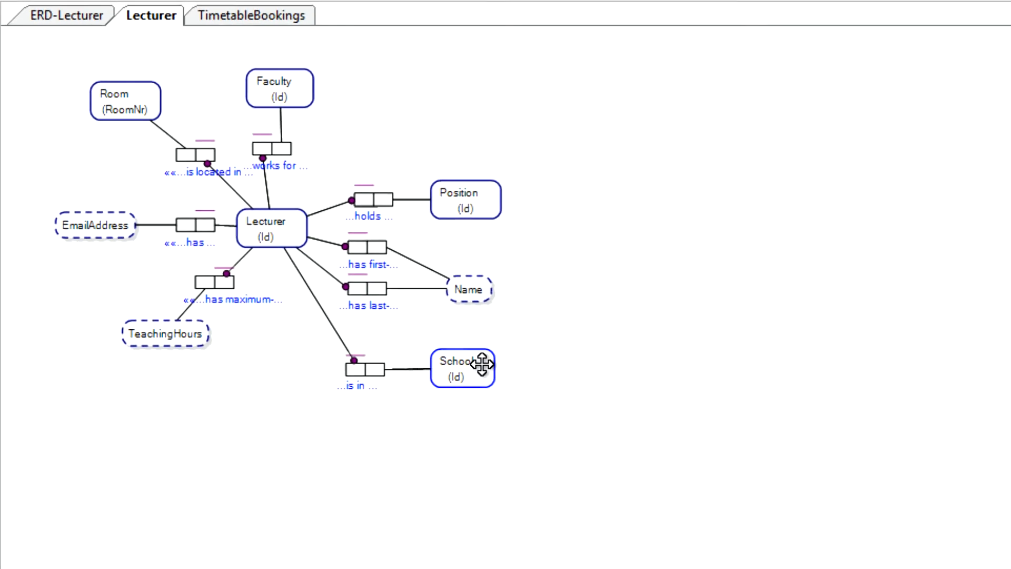
{"action": "right_click", "coordinate": [482, 364]}
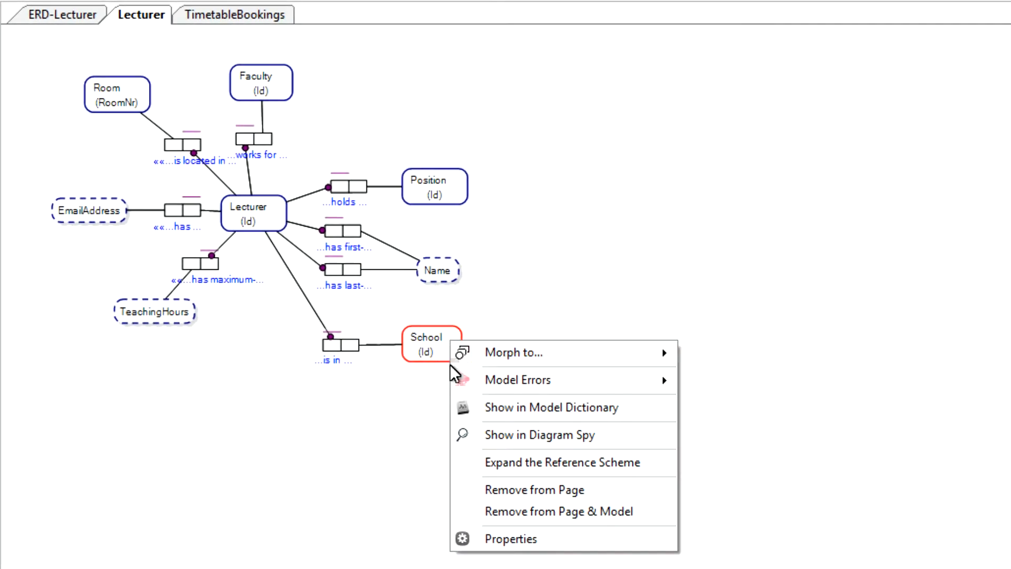
{"action": "mouse_move", "coordinate": [460, 386]}
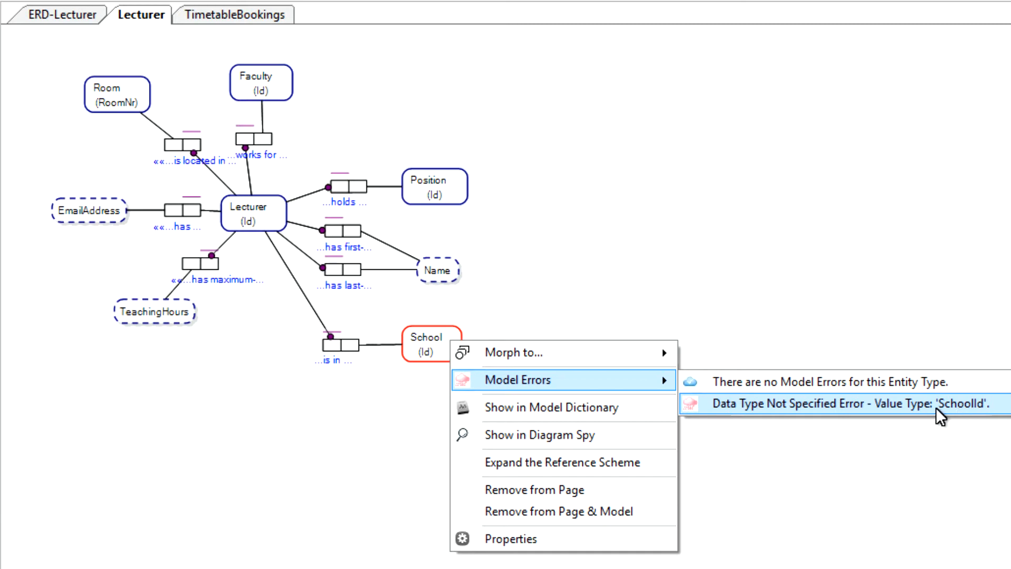
{"action": "left_click", "coordinate": [418, 407]}
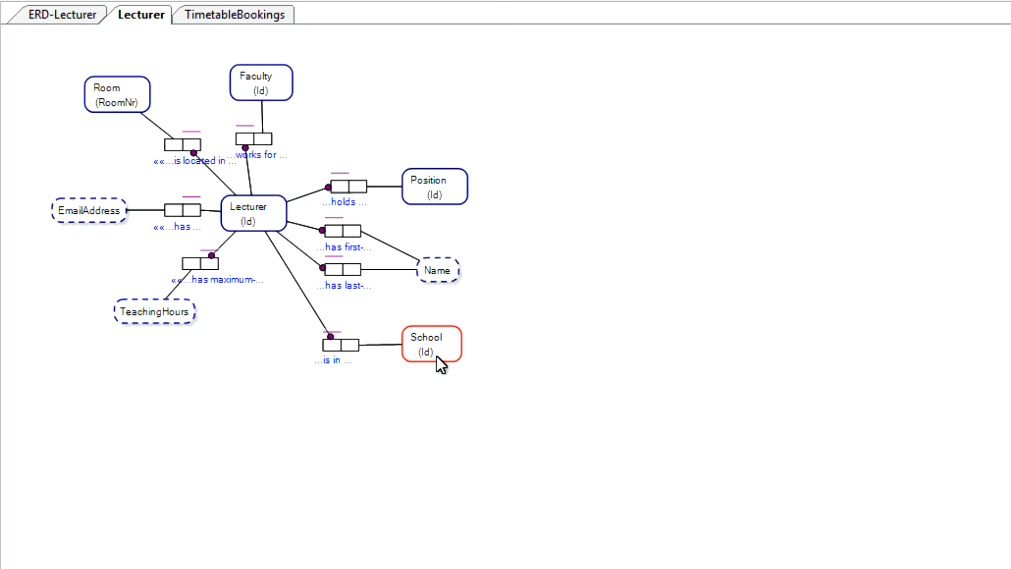
- Expand the School entity type's reference scheme and move its has fact type and the SchoolId value type to clear space below School
{"action": "left_click", "coordinate": [451, 342]}
{"action": "right_click", "coordinate": [451, 341]}
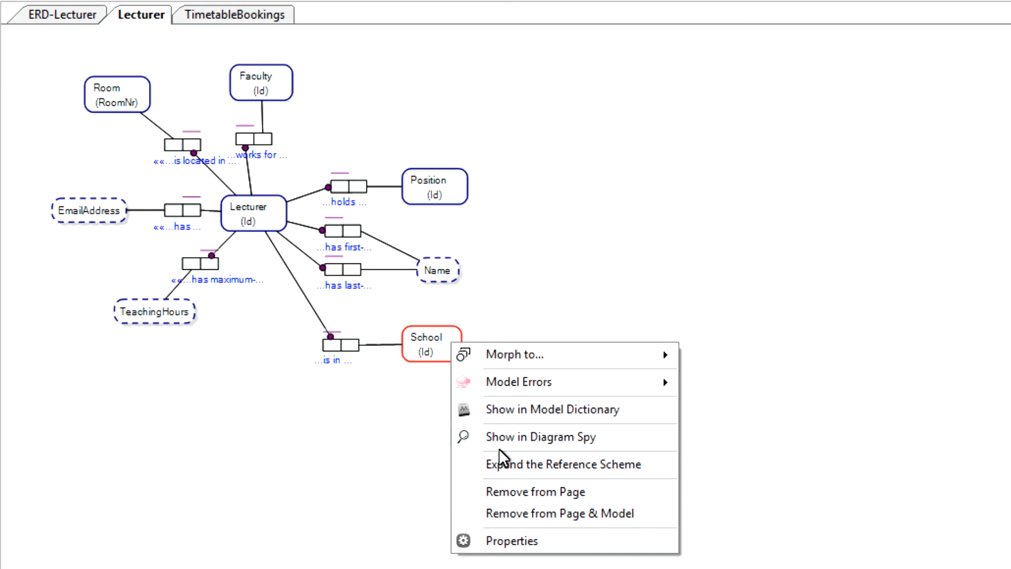
{"action": "left_click", "coordinate": [500, 464]}
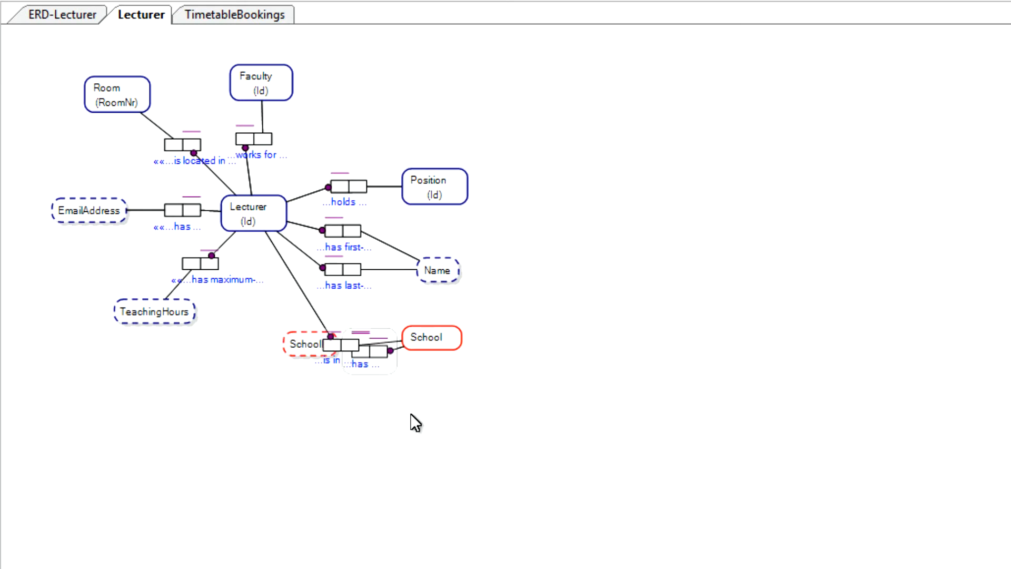
{"action": "left_click_drag", "start_coordinate": [387, 364], "coordinate": [511, 421]}
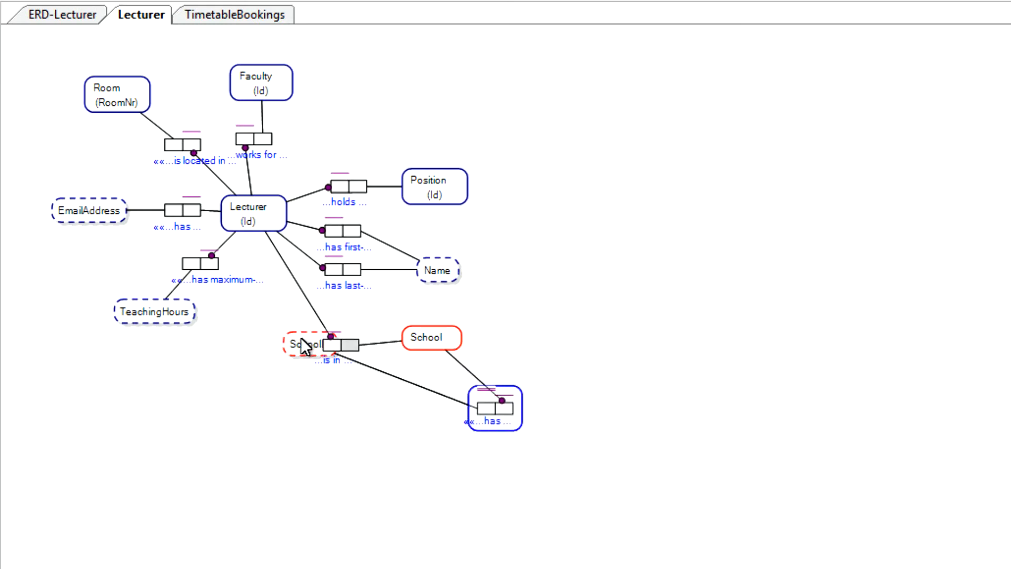
{"action": "left_click_drag", "start_coordinate": [299, 341], "coordinate": [541, 480]}
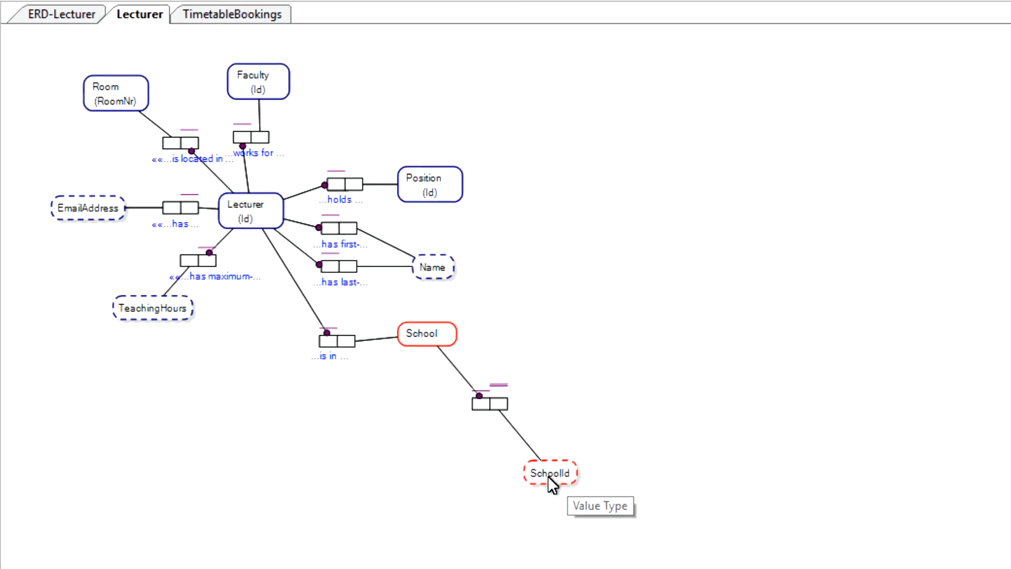
- Check the SchoolId value type's model errors and hide the School entity type's reference scheme
{"action": "right_click", "coordinate": [497, 426]}
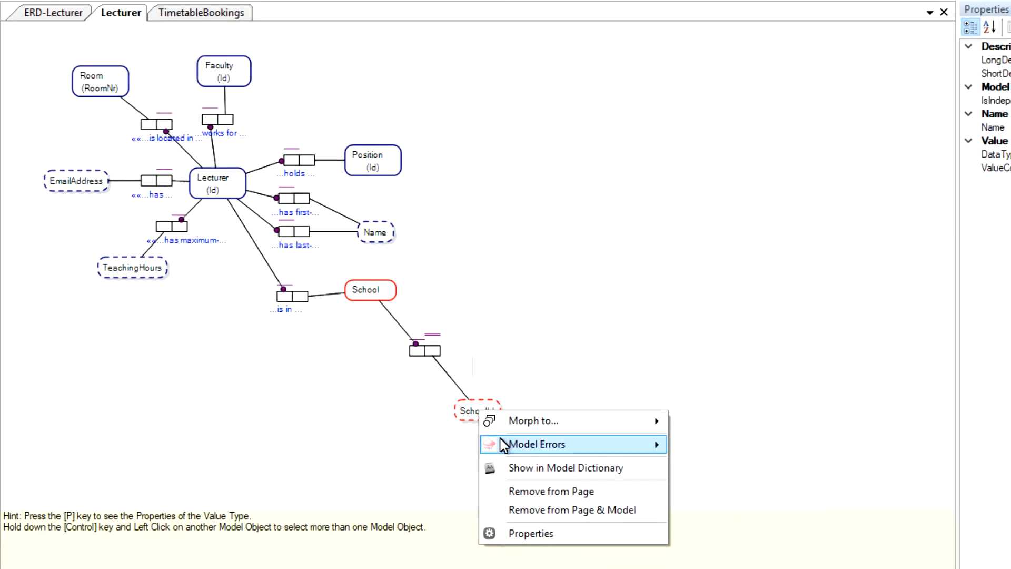
{"action": "mouse_move", "coordinate": [526, 460]}
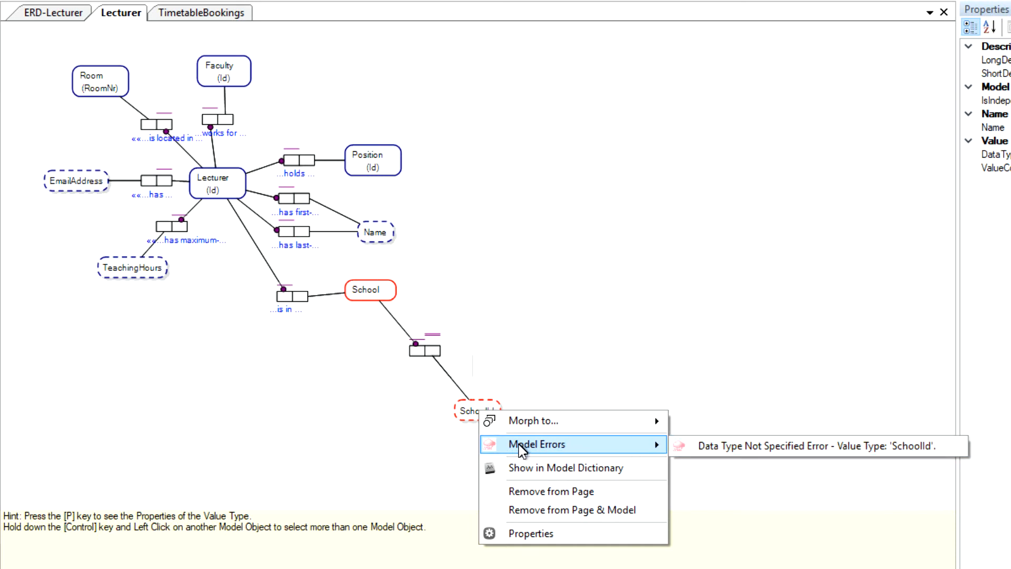
{"action": "left_click", "coordinate": [386, 366]}
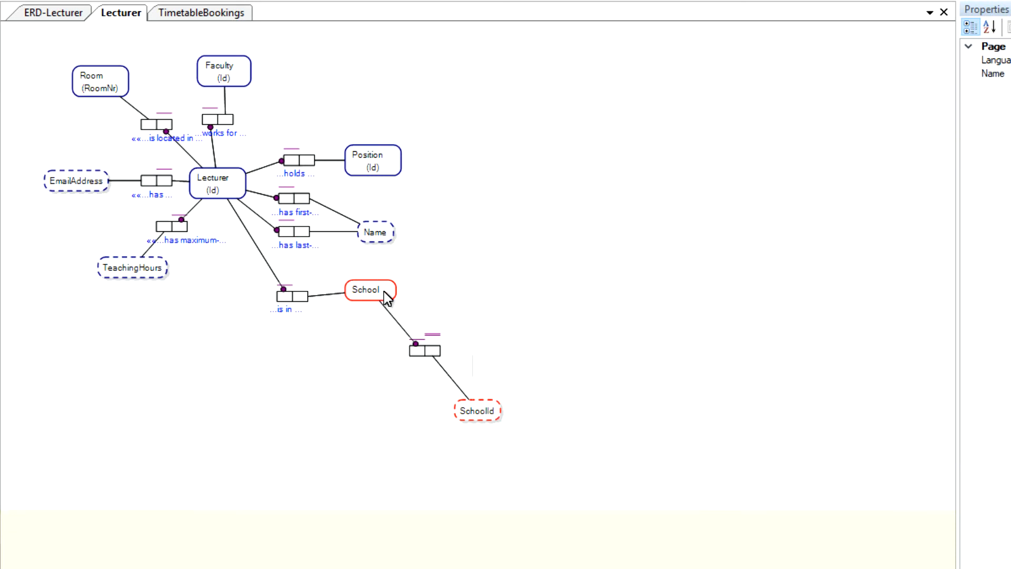
{"action": "right_click", "coordinate": [384, 290]}
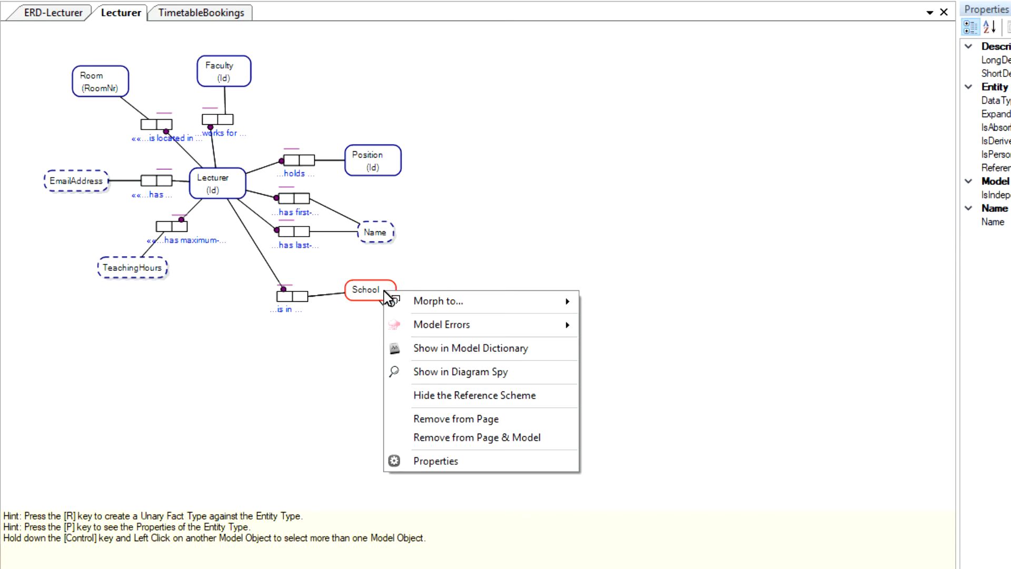
{"action": "left_click", "coordinate": [420, 400]}
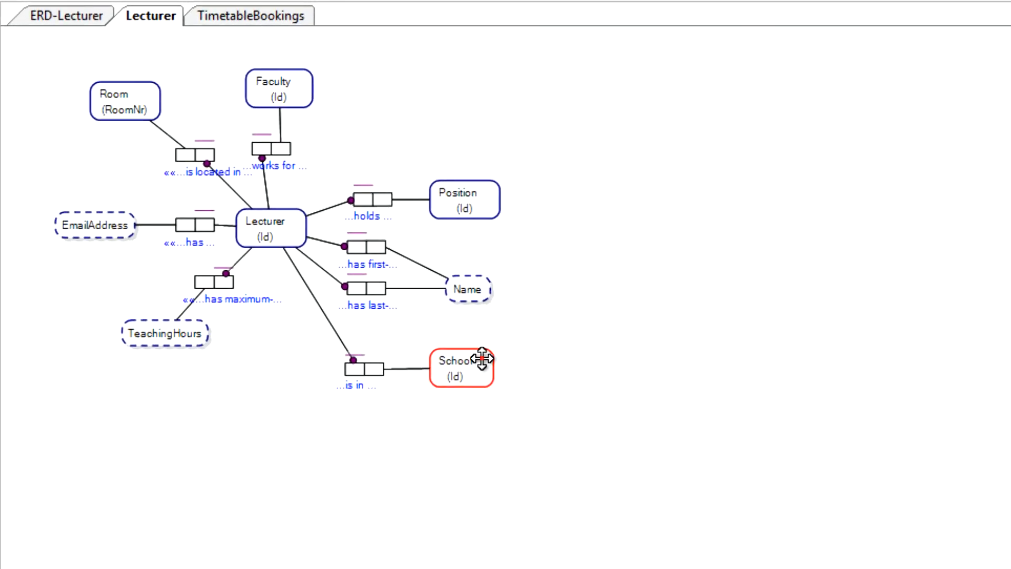
- Set the School entity type's data type to Numeric: Auto Counter in its properties
{"action": "right_click", "coordinate": [482, 359]}
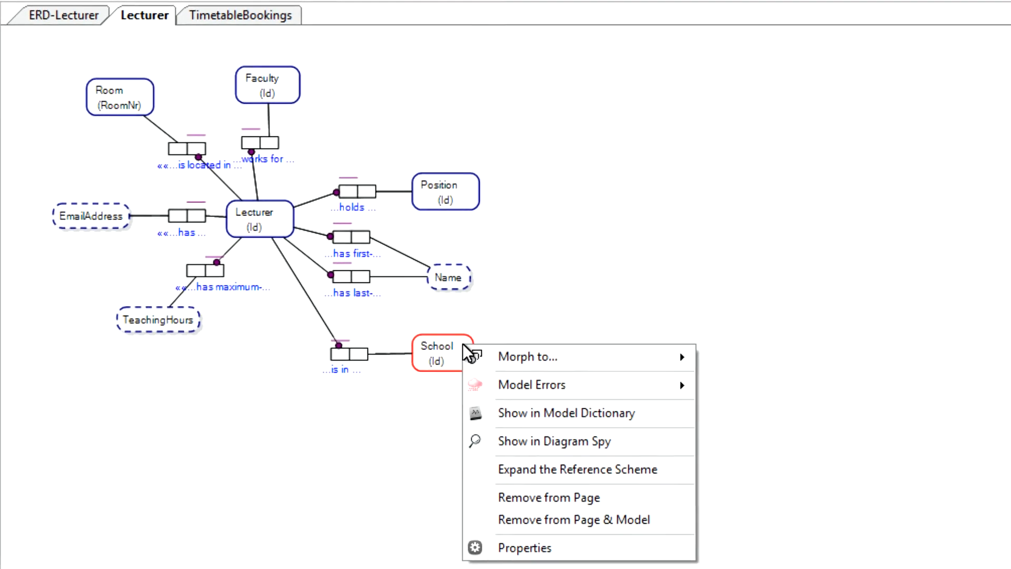
{"action": "left_click", "coordinate": [528, 550]}
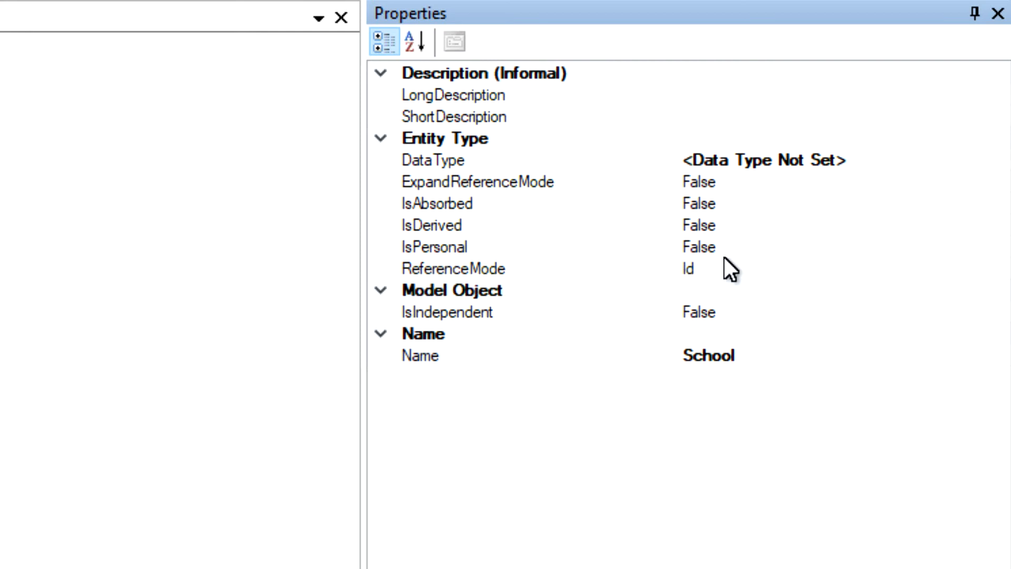
{"action": "left_click", "coordinate": [887, 155]}
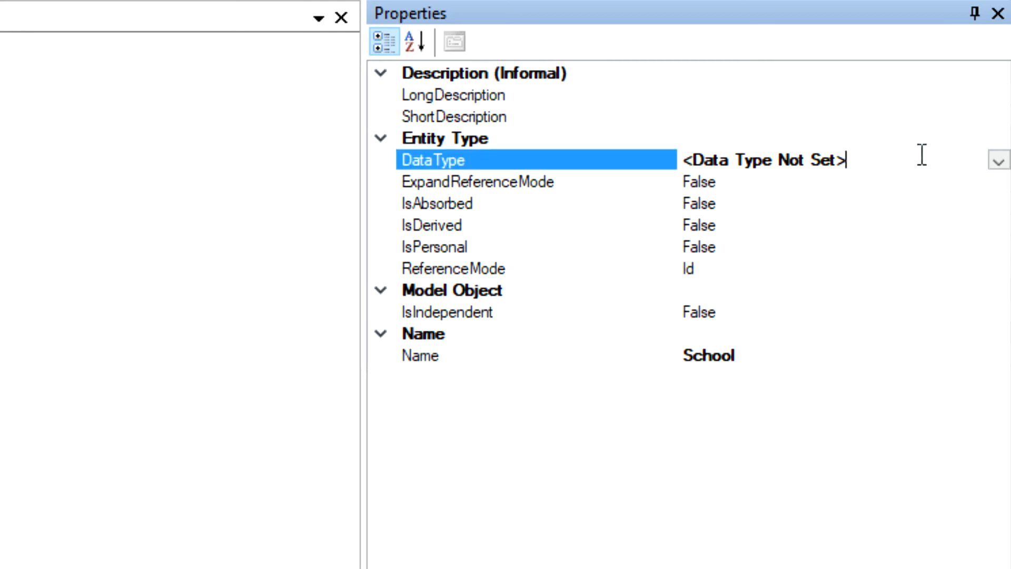
{"action": "left_click", "coordinate": [998, 161]}
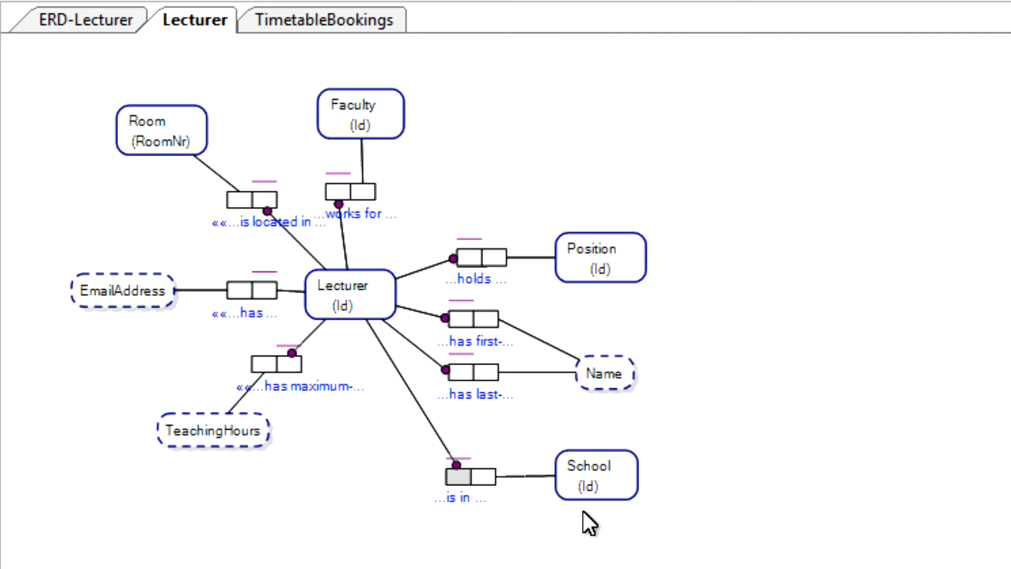
- Reset the School entity type's data type to <Data Type Not Set> and deselect the entity
{"action": "left_click", "coordinate": [629, 468]}
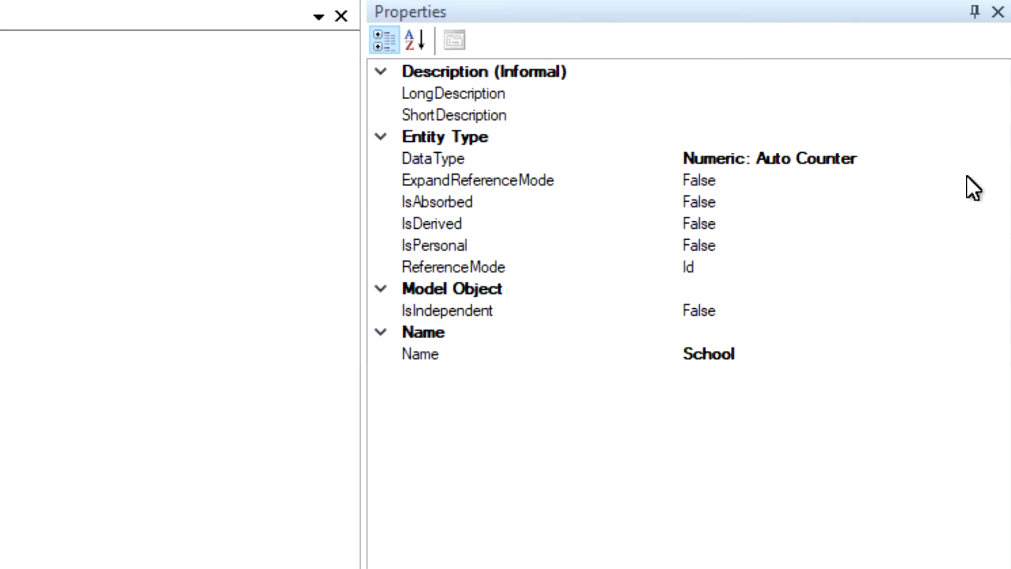
{"action": "left_click", "coordinate": [977, 158]}
{"action": "left_click", "coordinate": [994, 158]}
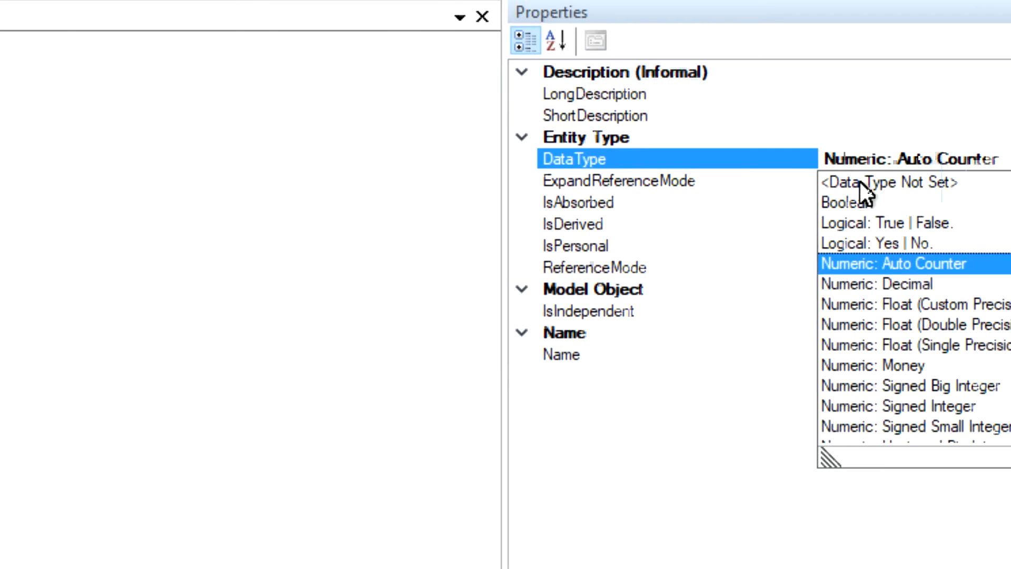
{"action": "left_click", "coordinate": [662, 534]}
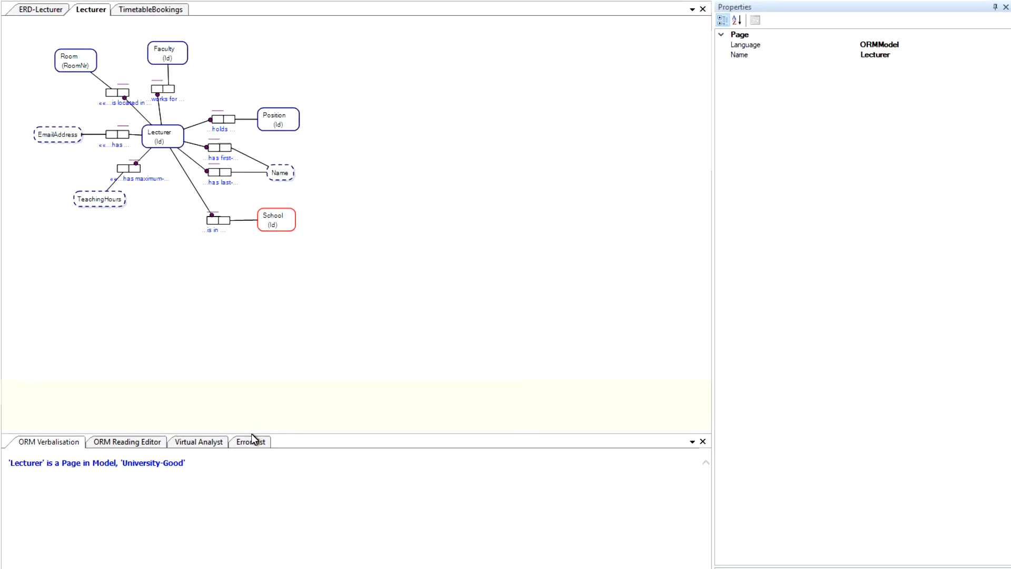
- From the TimetableBookings page, locate the SchoolId error of the Error List in the Lecturer diagram
{"action": "left_click", "coordinate": [250, 443]}
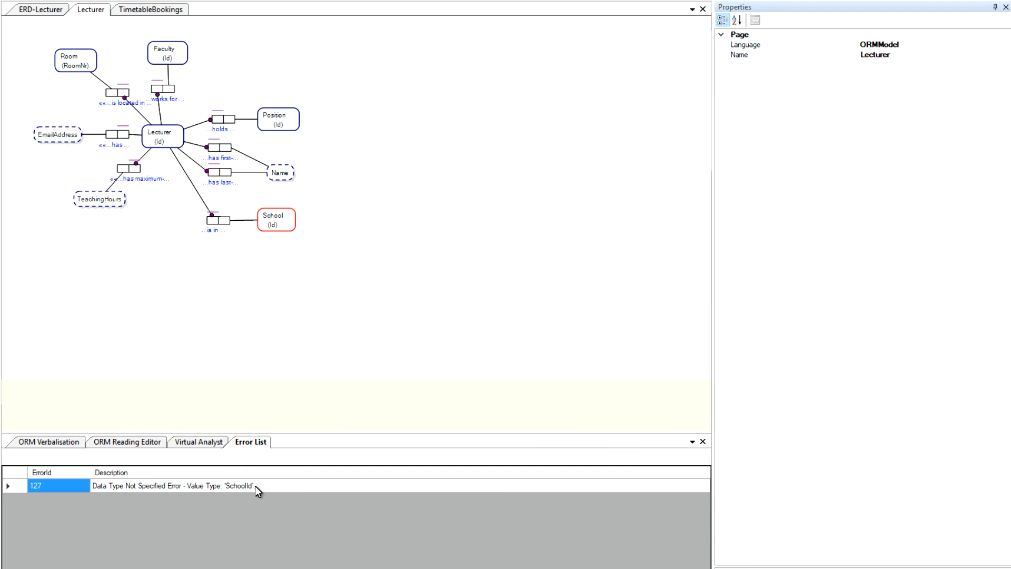
{"action": "left_click", "coordinate": [165, 12]}
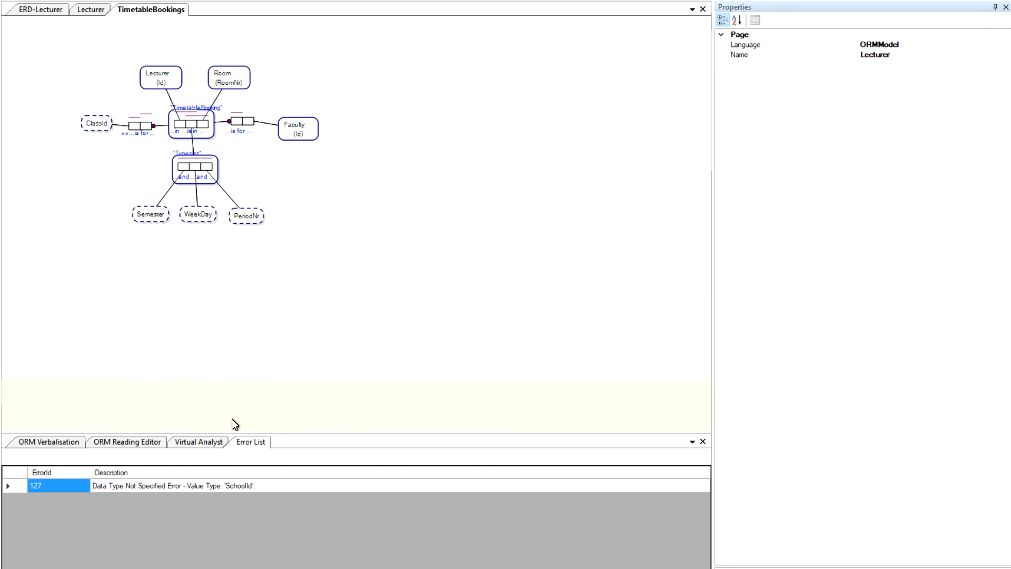
{"action": "left_click", "coordinate": [259, 485]}
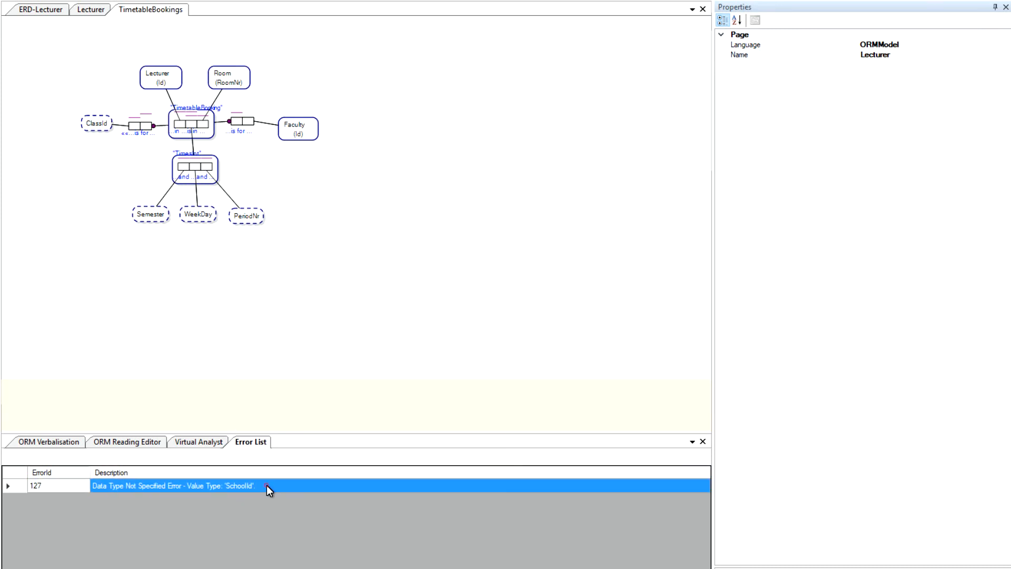
{"action": "right_click", "coordinate": [267, 487]}
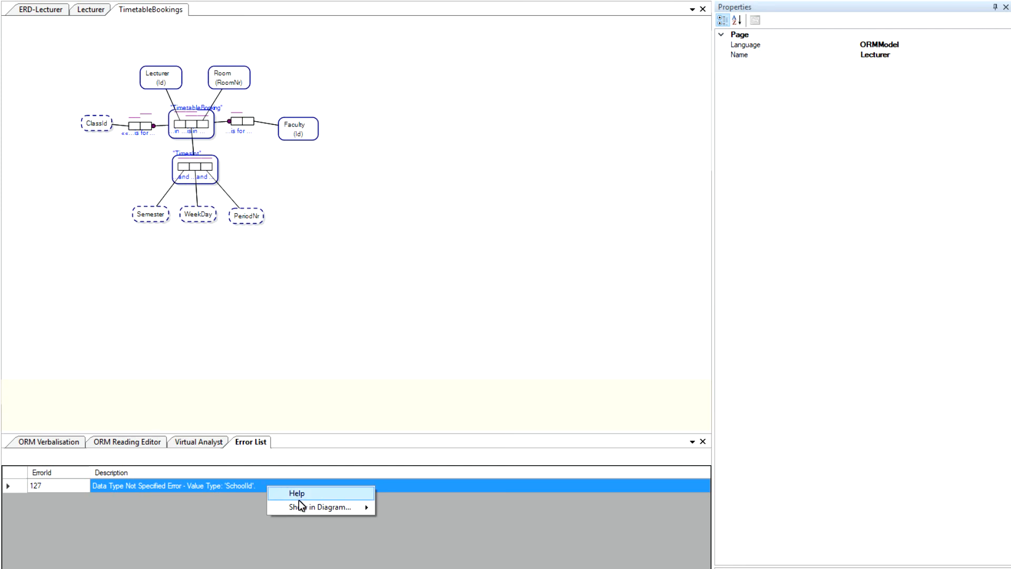
{"action": "mouse_move", "coordinate": [299, 508]}
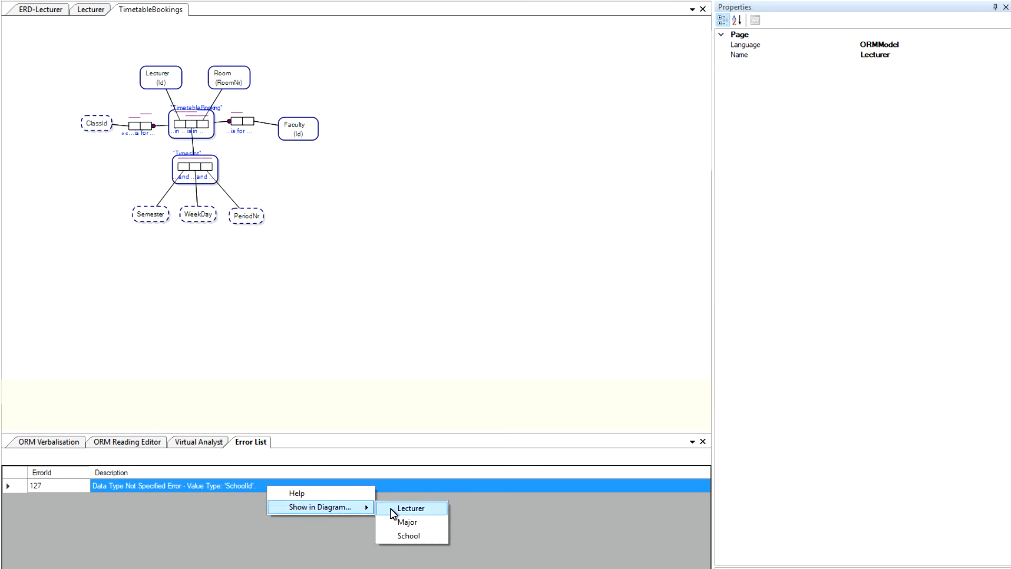
{"action": "left_click", "coordinate": [419, 508]}
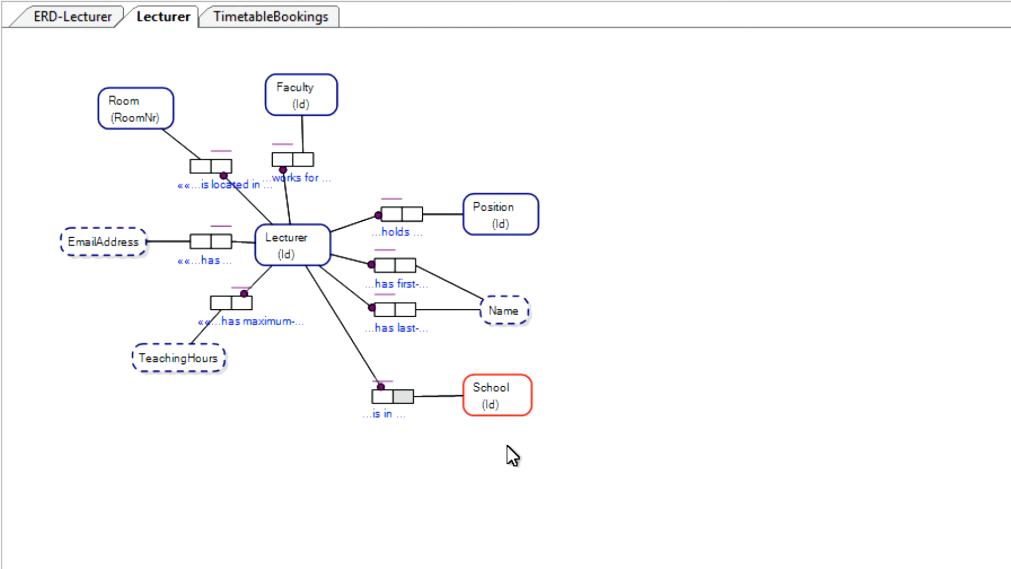
- Open the School entity type's properties and bring up the choices for its data type
{"action": "left_click", "coordinate": [520, 396]}
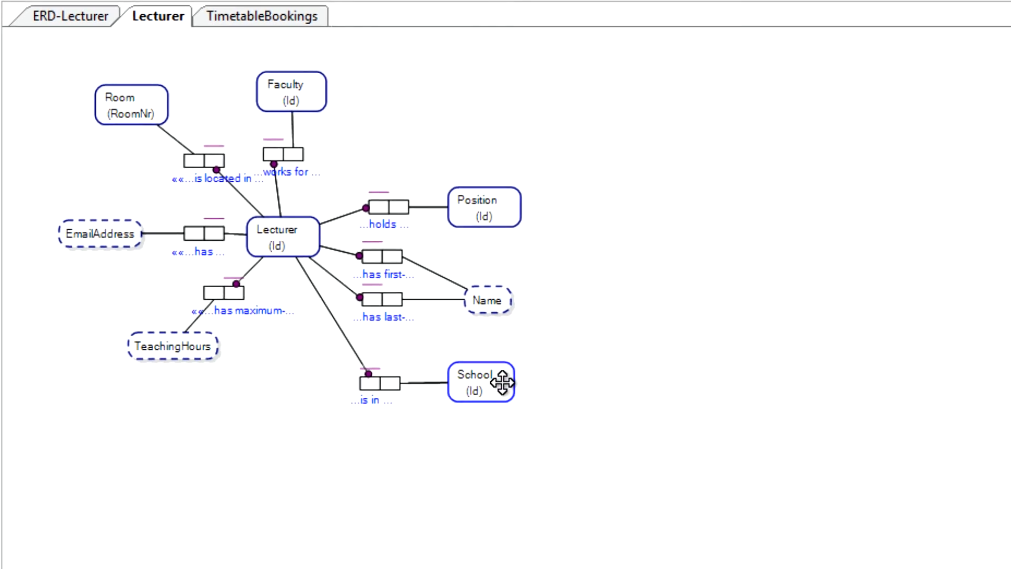
{"action": "right_click", "coordinate": [518, 394]}
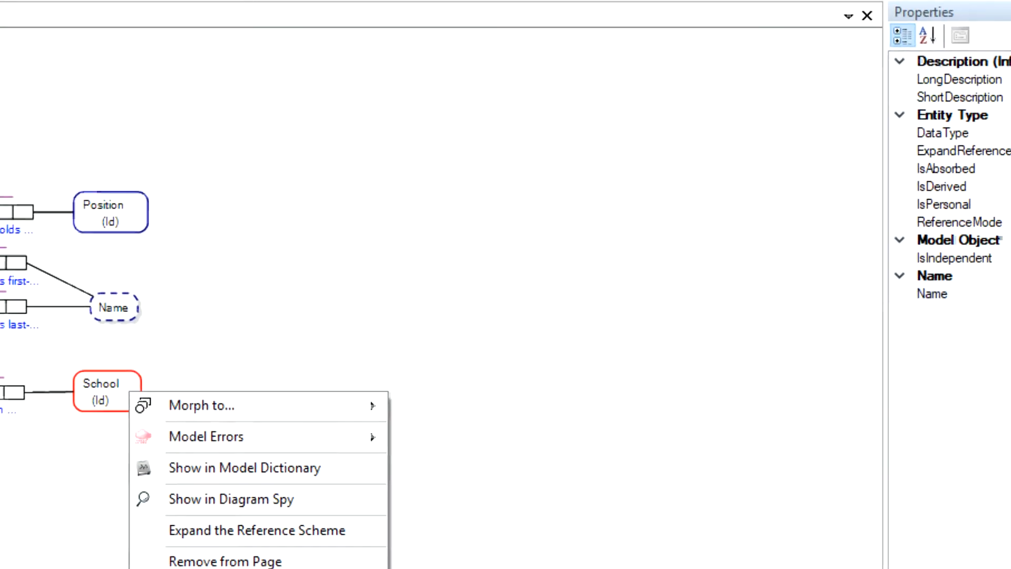
{"action": "left_click", "coordinate": [437, 565]}
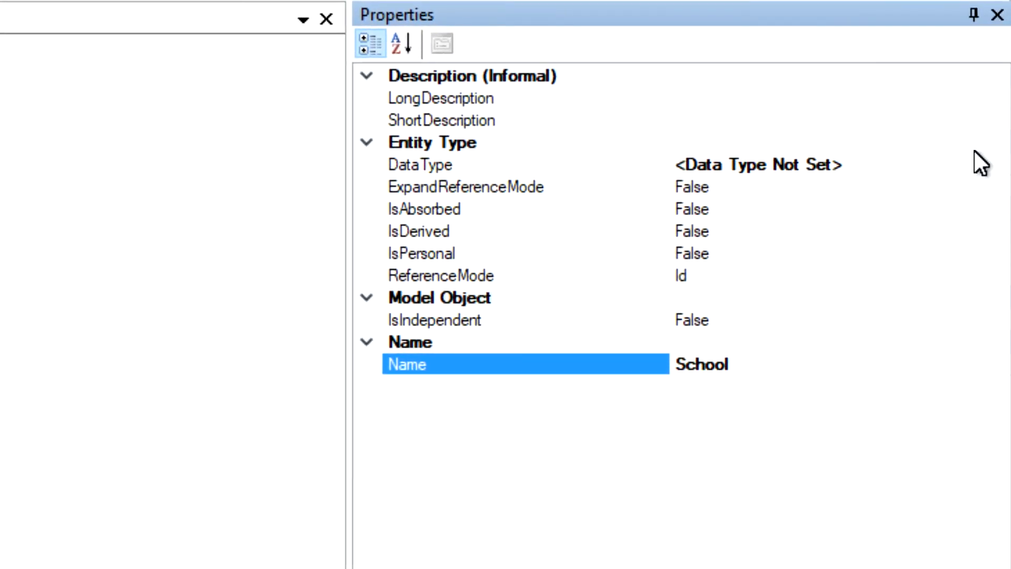
{"action": "left_click", "coordinate": [995, 164]}
{"action": "left_click", "coordinate": [998, 165]}
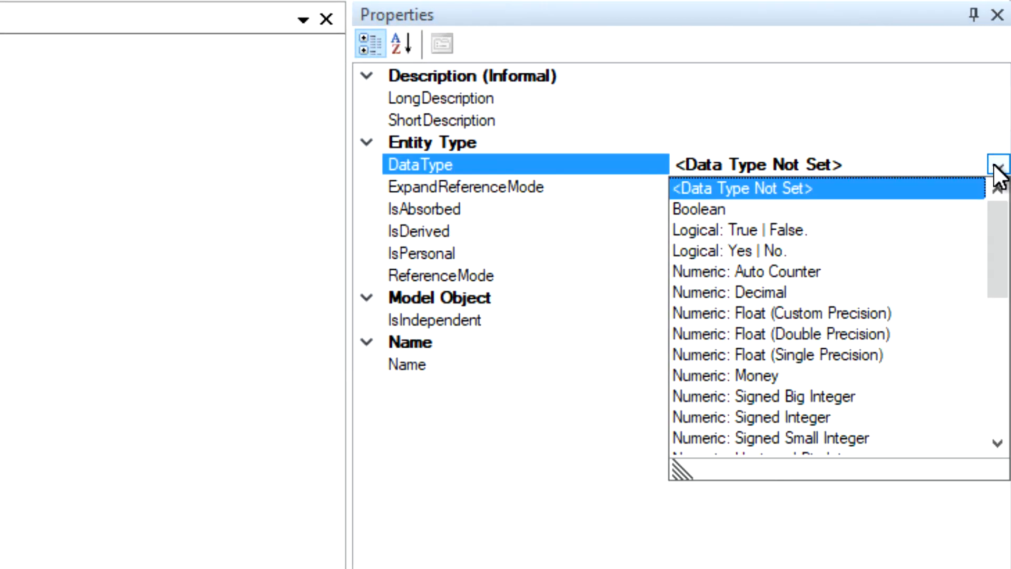